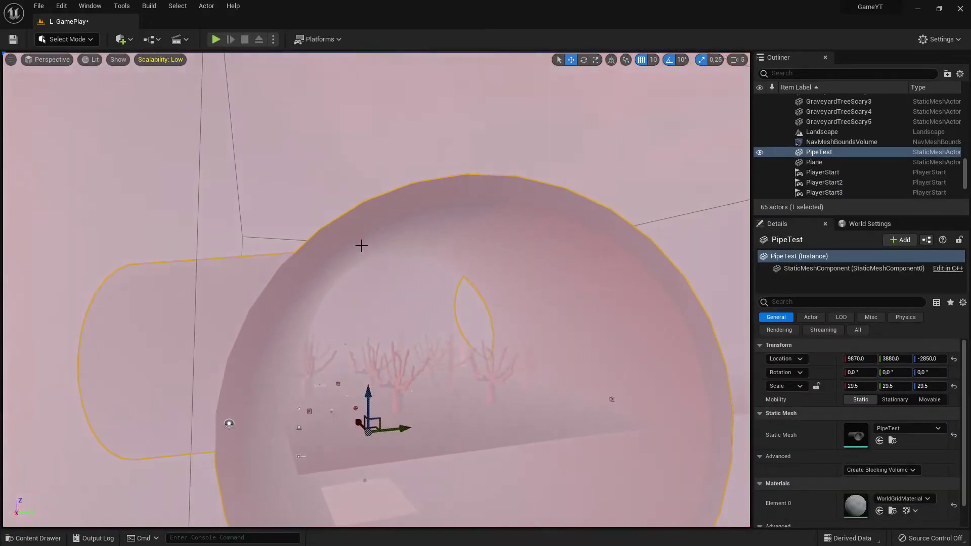
# - Delete the oversized PipeTest actor and place a new PipeTest mesh from the Blender folder in the level
pyautogui.press('Delete')
pyautogui.moveTo(436, 271); pyautogui.dragTo(434, 282, button='right')
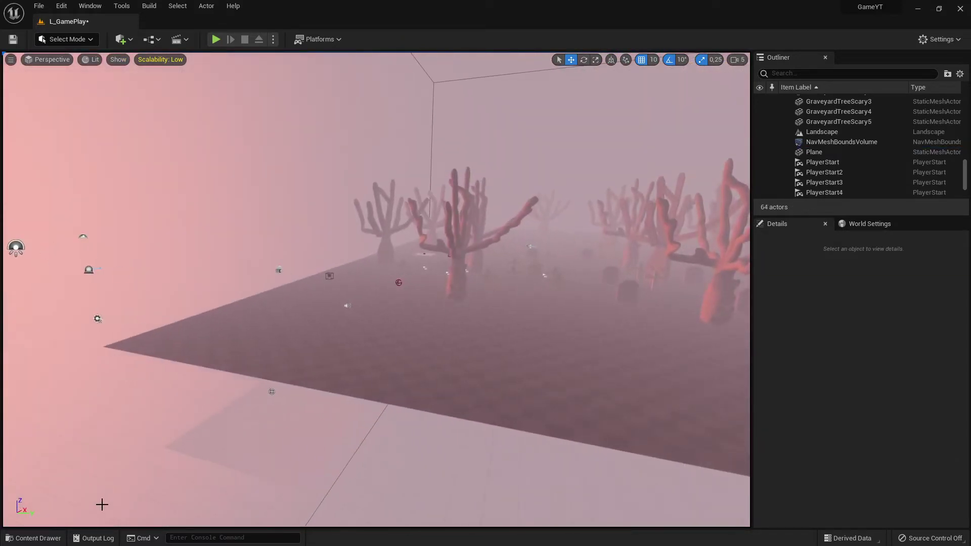
pyautogui.click(33, 539)
pyautogui.moveTo(497, 456); pyautogui.dragTo(307, 322)
# - Briefly play-test the level, stop it, and move the pipe to location 2470, 990, 0
pyautogui.click(216, 39)
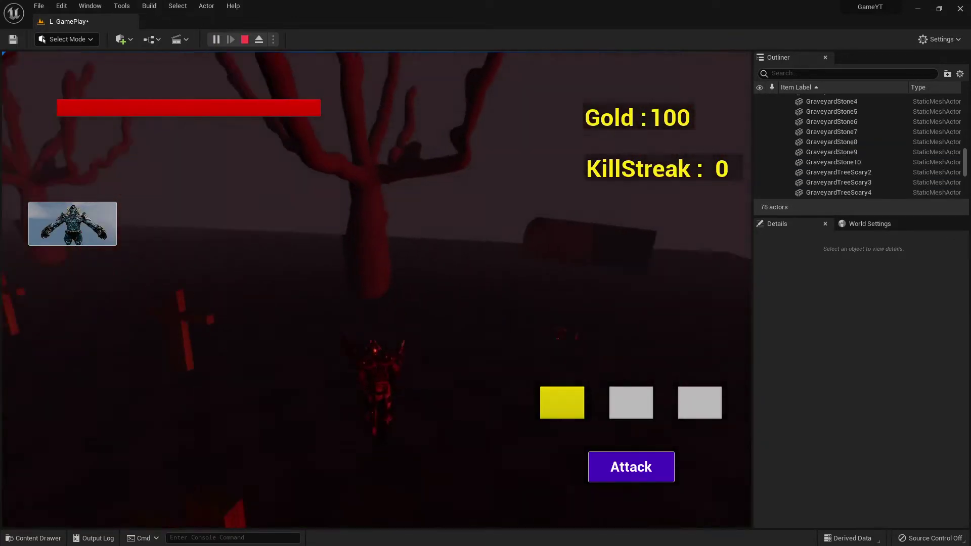
pyautogui.click(242, 40)
pyautogui.moveTo(354, 176)
pyautogui.mouseDown(button='right')
pyautogui.moveTo(395, 177)
pyautogui.moveTo(353, 175)
pyautogui.mouseUp(button='right')
pyautogui.moveTo(283, 275); pyautogui.dragTo(434, 251)
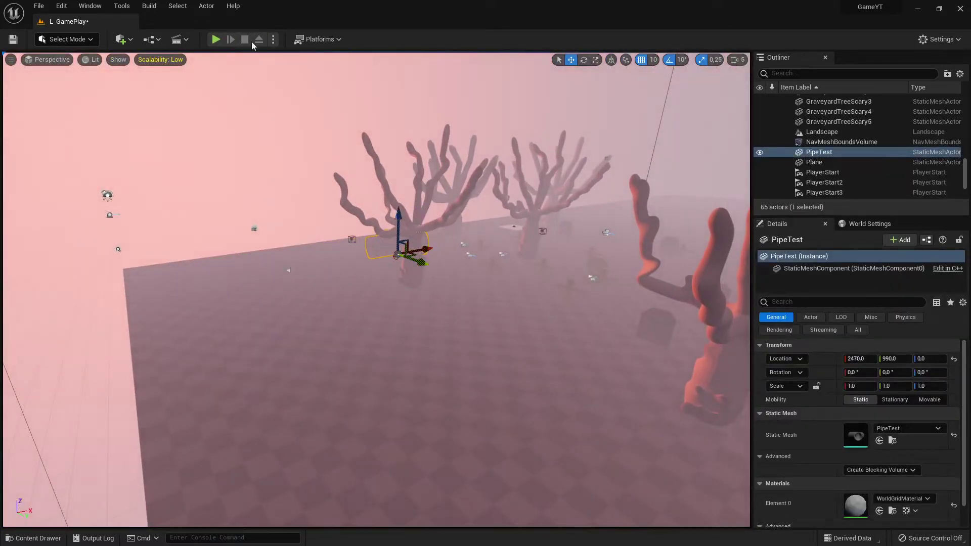
# - Play-test the level by running the character into the pipe to check its collision, and stop the session
pyautogui.click(216, 40)
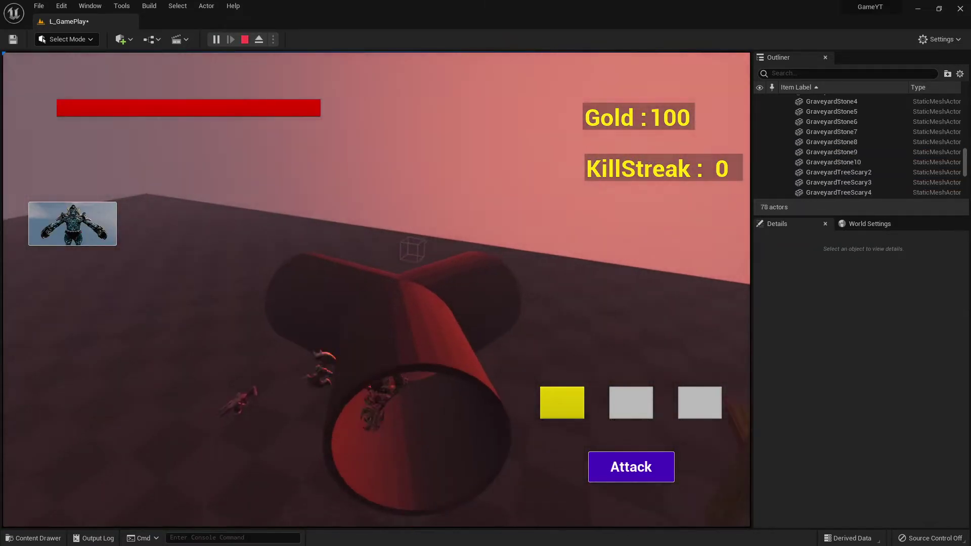
pyautogui.press('w')
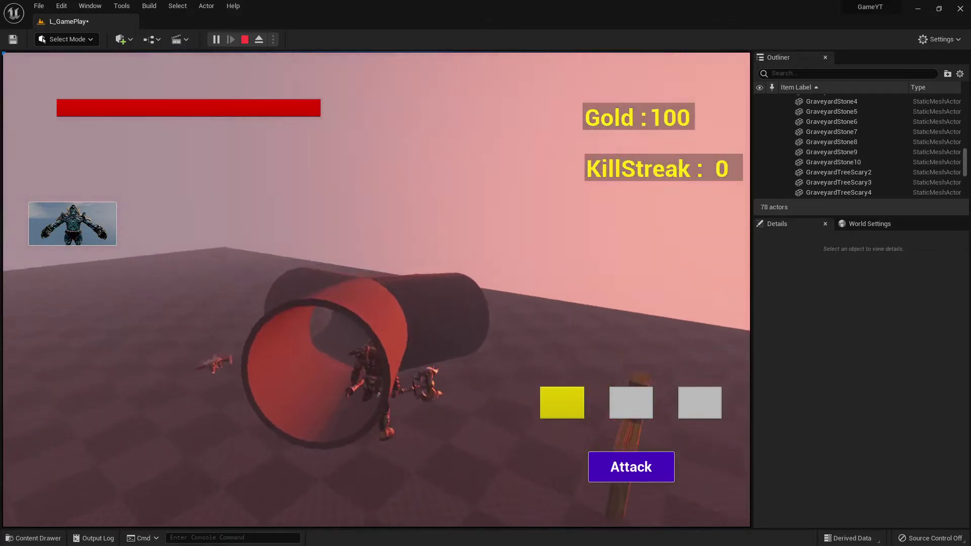
pyautogui.click(244, 39)
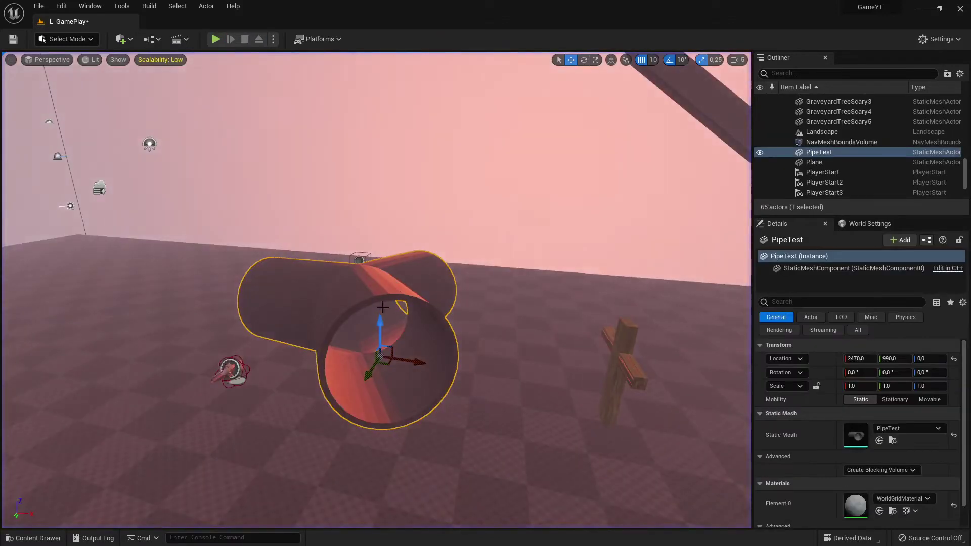
# - Scale the pipe uniformly to 2.0 and move it to location 2250, 680, -110 so it sits lower in the ground
pyautogui.moveTo(381, 359); pyautogui.dragTo(135, 183)
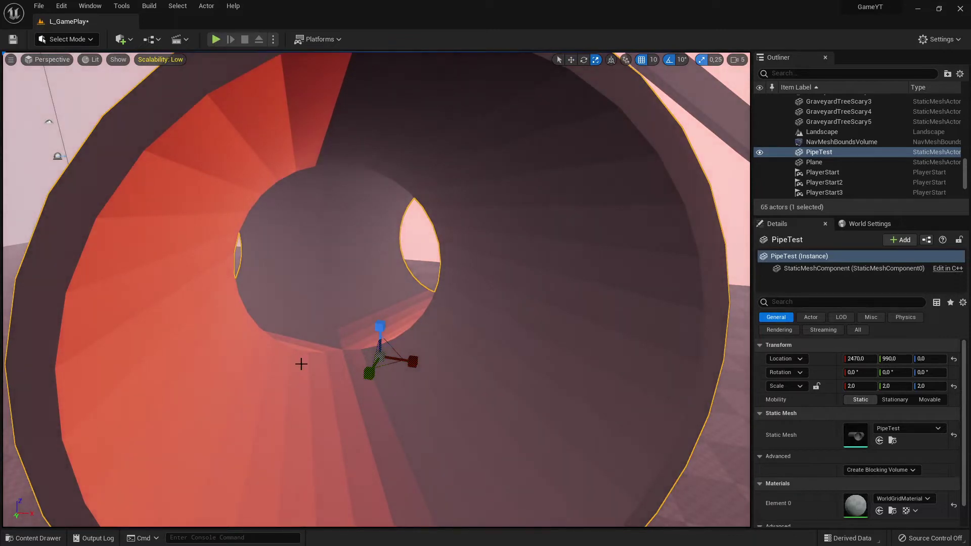
pyautogui.press('f')
pyautogui.moveTo(379, 346); pyautogui.dragTo(338, 309)
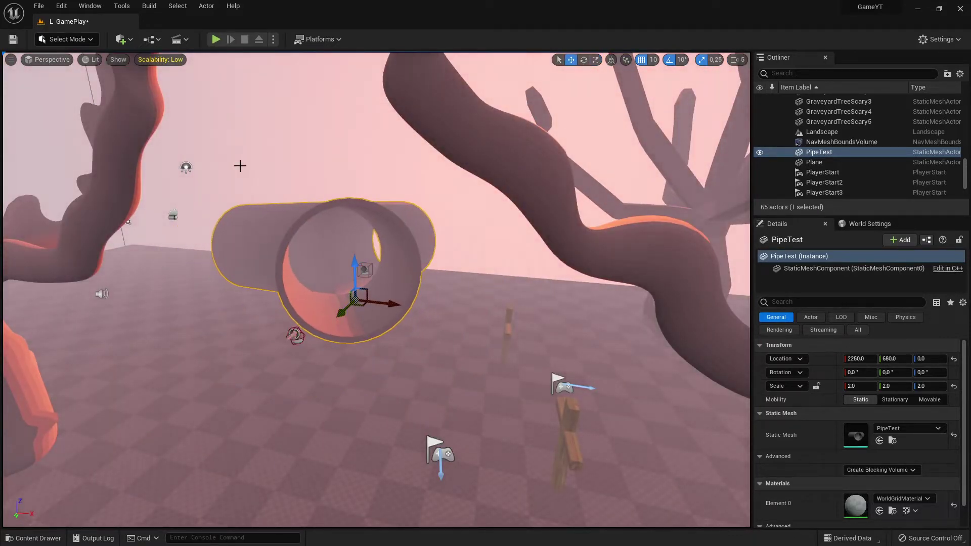
pyautogui.moveTo(355, 271); pyautogui.dragTo(358, 293)
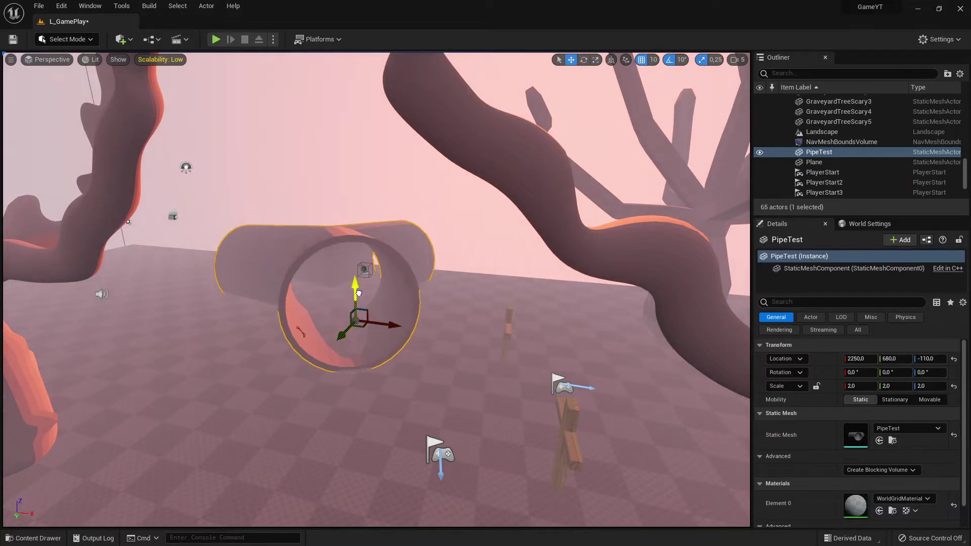
# - Open the PipeTest static mesh for editing, add a box simplified collision, and check how it encloses the pipe
pyautogui.click(33, 538)
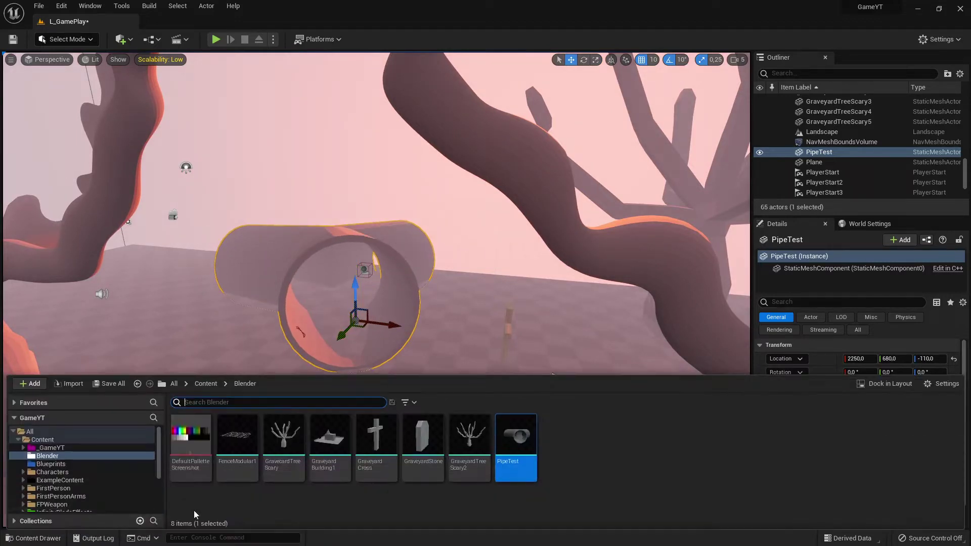
pyautogui.doubleClick(510, 443)
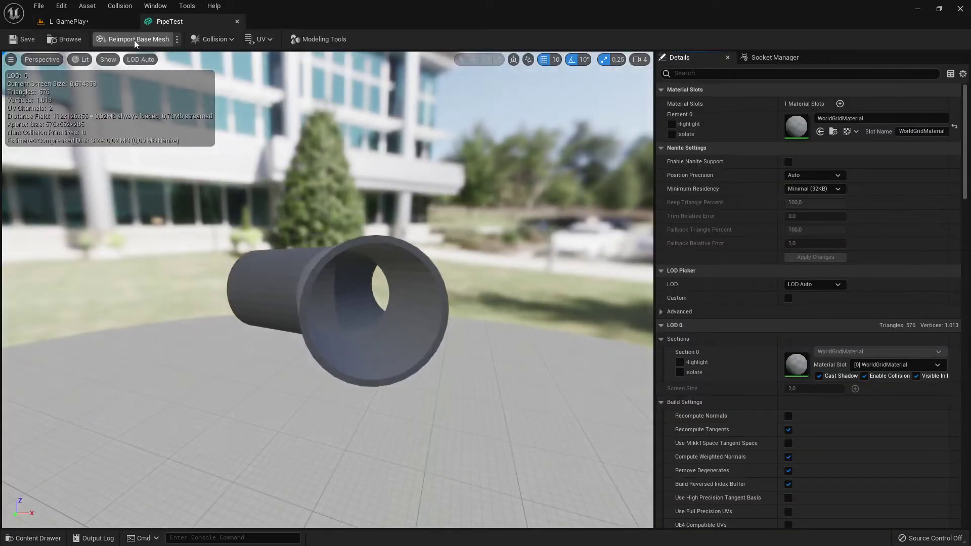
pyautogui.click(119, 6)
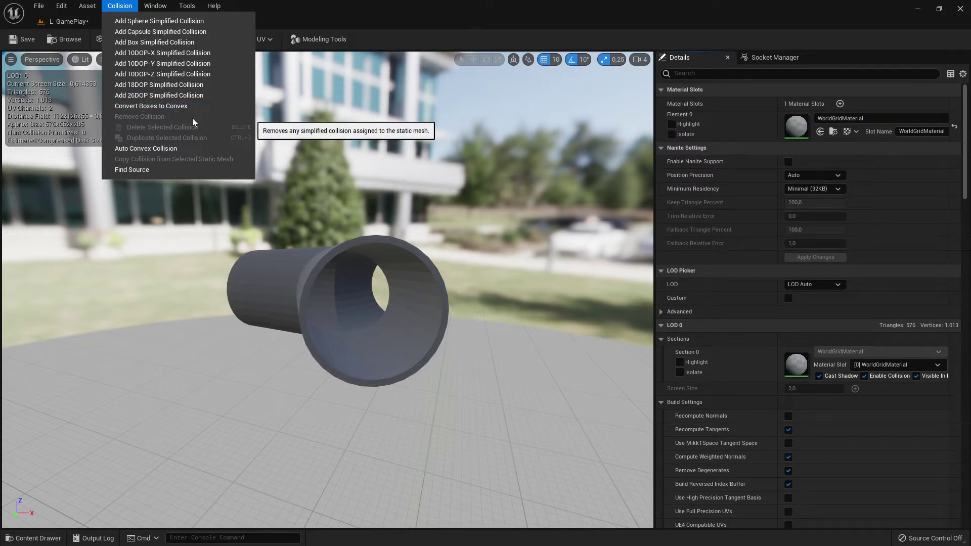
pyautogui.click(144, 44)
pyautogui.scroll(5, 361, 313)
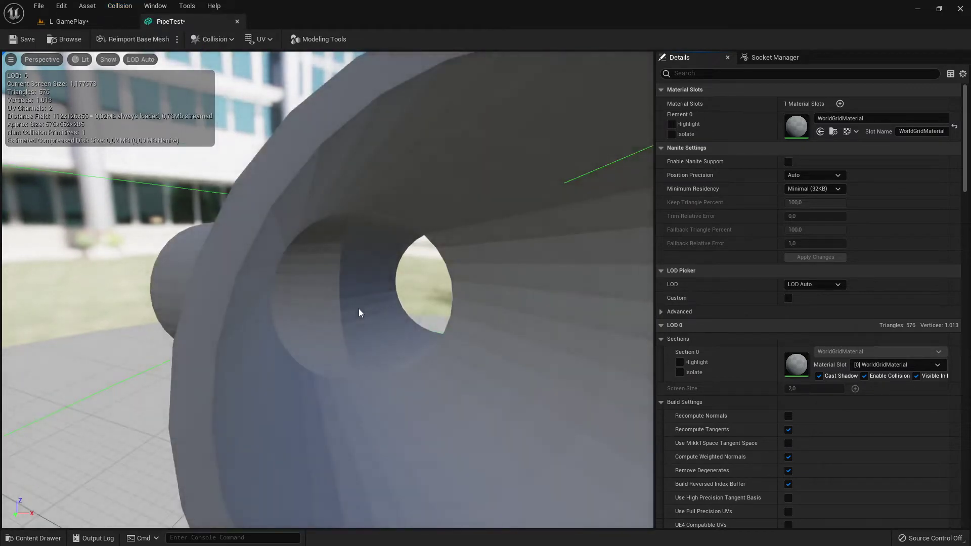
pyautogui.scroll(-4, 360, 312)
pyautogui.click(310, 313)
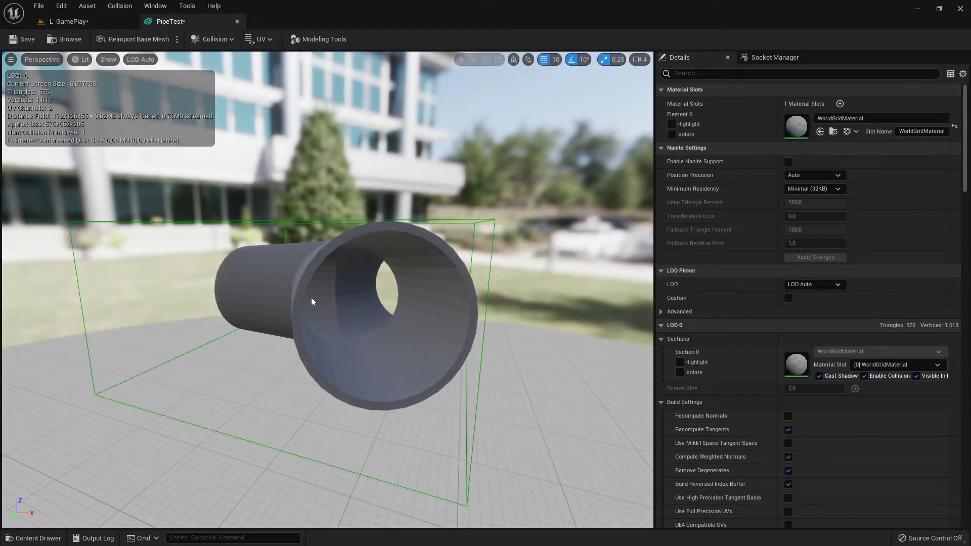
pyautogui.moveTo(272, 289); pyautogui.dragTo(228, 319)
pyautogui.moveTo(283, 299); pyautogui.dragTo(458, 294, button='right')
pyautogui.moveTo(304, 268); pyautogui.dragTo(232, 257, button='right')
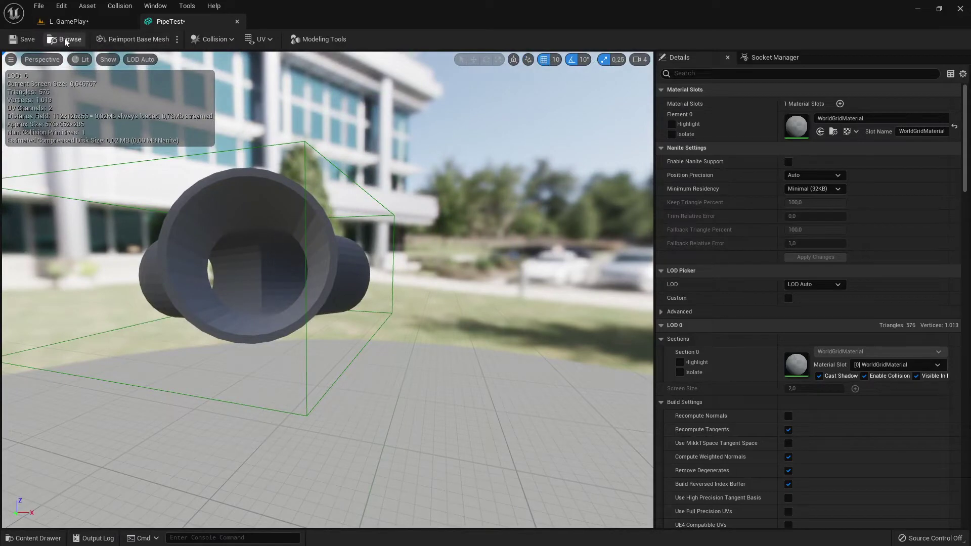
# - Save the mesh and play-test L_GamePlay by running the character against the pipe's box collision
pyautogui.click(28, 40)
pyautogui.click(59, 24)
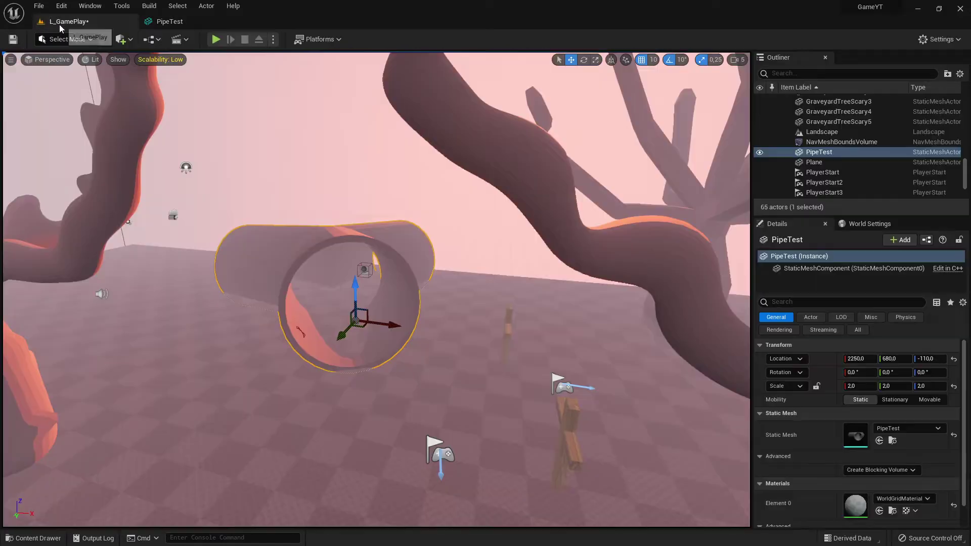
pyautogui.click(216, 40)
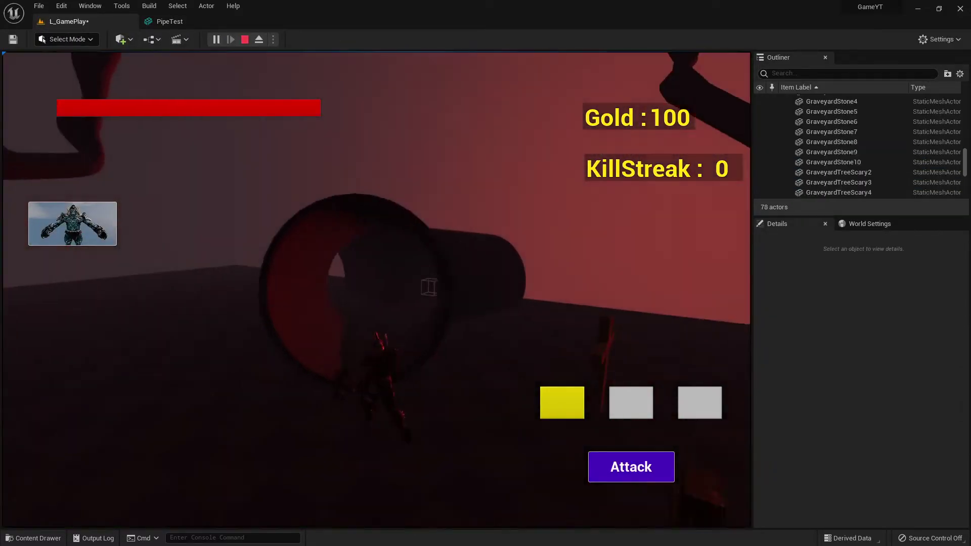
pyautogui.press('a')
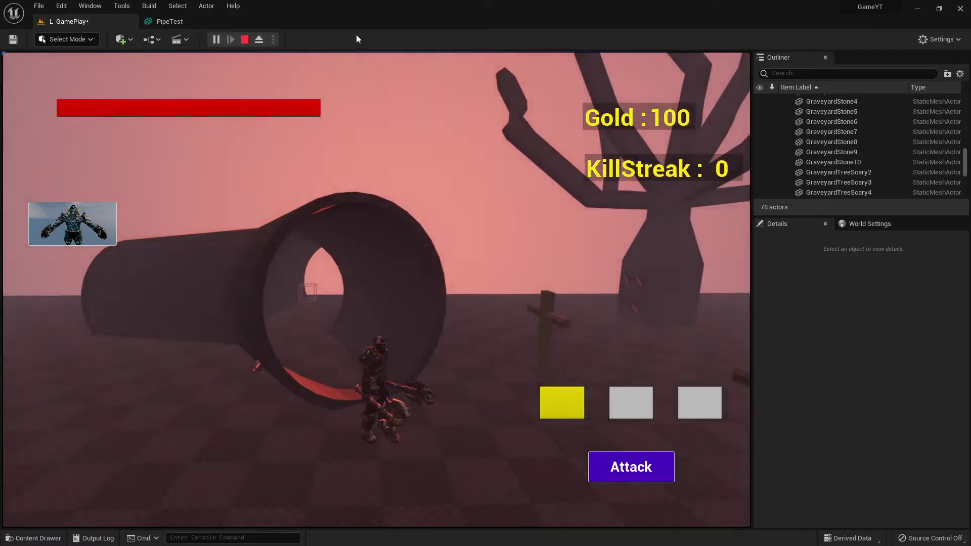
pyautogui.click(246, 39)
# - Return to the PipeTest static mesh and remove its box collision
pyautogui.click(169, 21)
pyautogui.moveTo(372, 203); pyautogui.dragTo(331, 242, button='right')
pyautogui.press('w')
pyautogui.press('s')
pyautogui.press('w')
pyautogui.press('s')
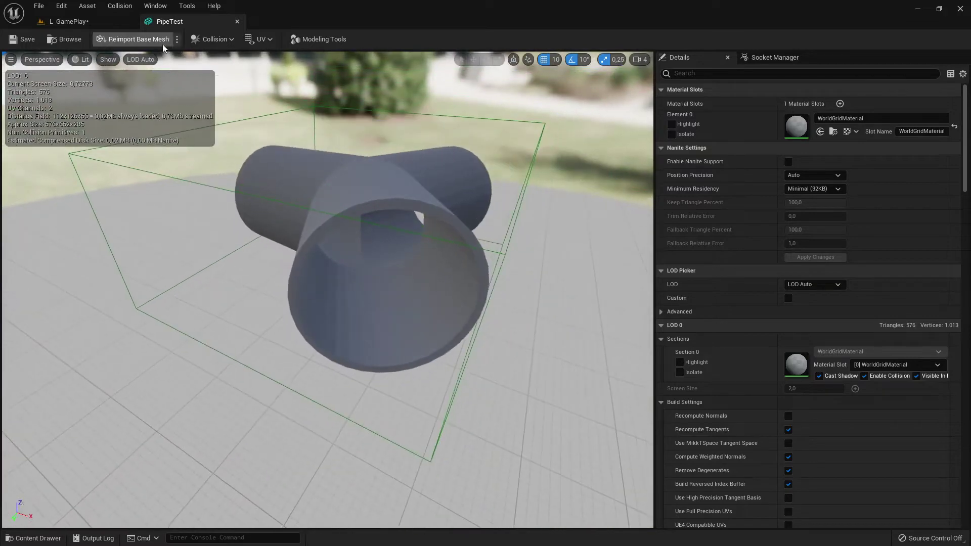
pyautogui.click(109, 6)
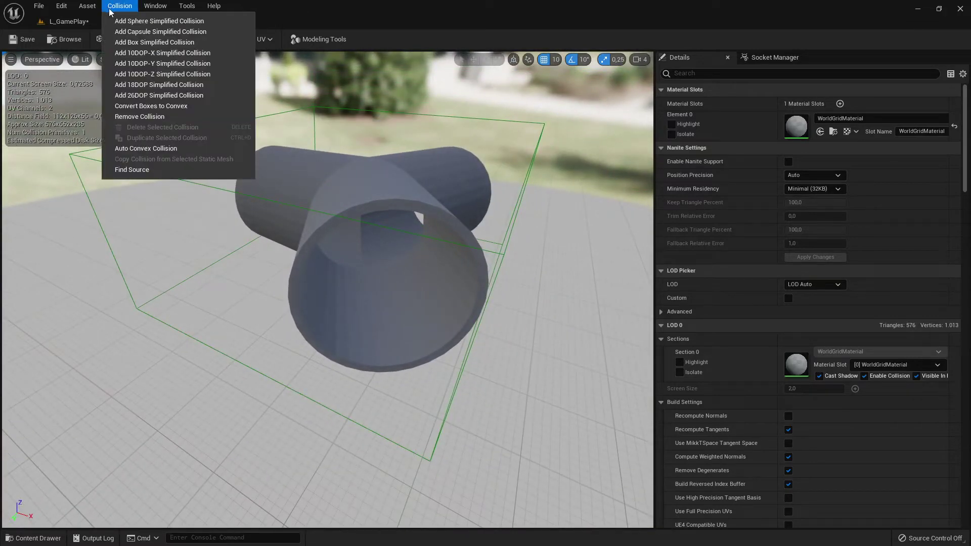
pyautogui.click(146, 117)
# - Generate an auto convex collision with hull count 4, 16 max hull verts and hull precision 100000, and inspect it inside the pipe
pyautogui.click(120, 6)
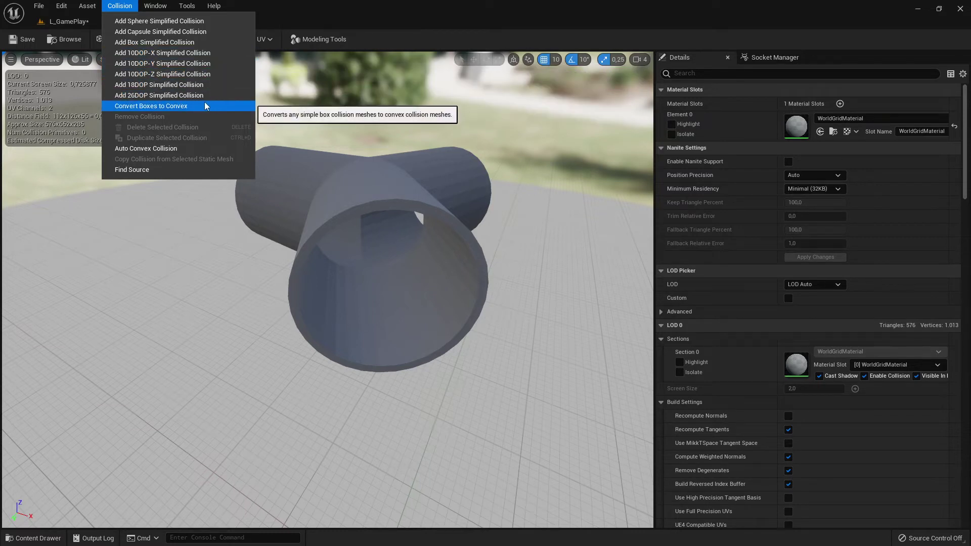
pyautogui.click(161, 149)
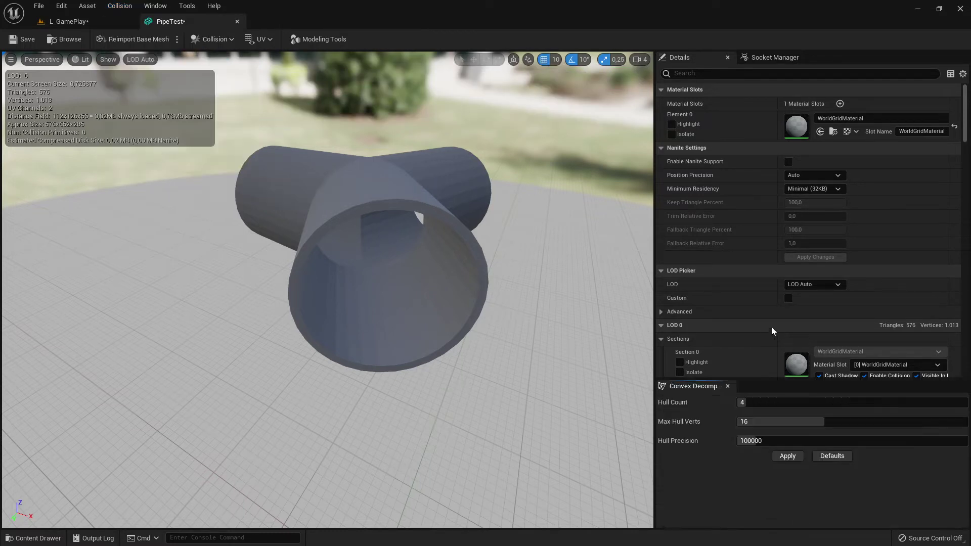
pyautogui.click(800, 461)
pyautogui.moveTo(539, 408); pyautogui.dragTo(403, 383, button='right')
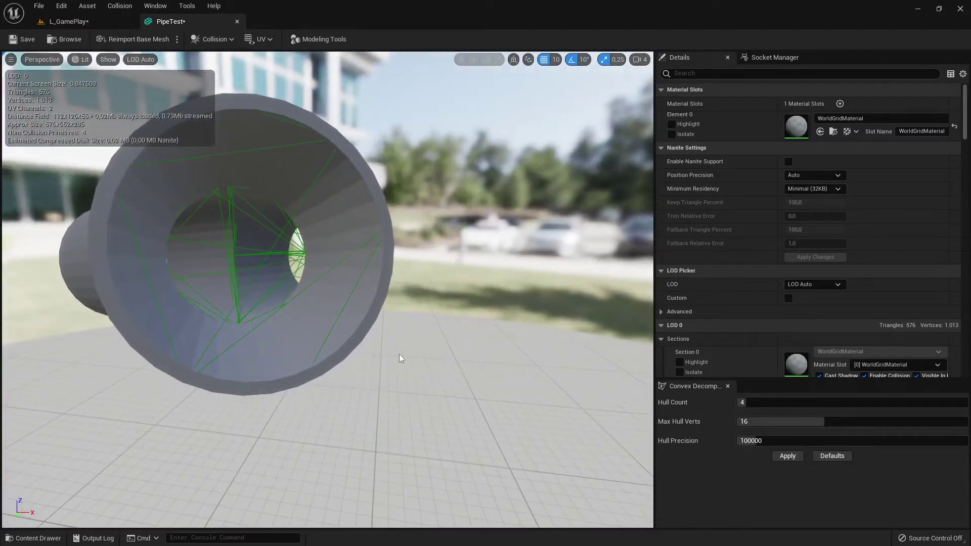
pyautogui.moveTo(272, 243)
pyautogui.mouseDown(button='right')
pyautogui.moveTo(218, 240)
pyautogui.moveTo(272, 253)
pyautogui.mouseUp(button='right')
pyautogui.moveTo(263, 266); pyautogui.dragTo(290, 282)
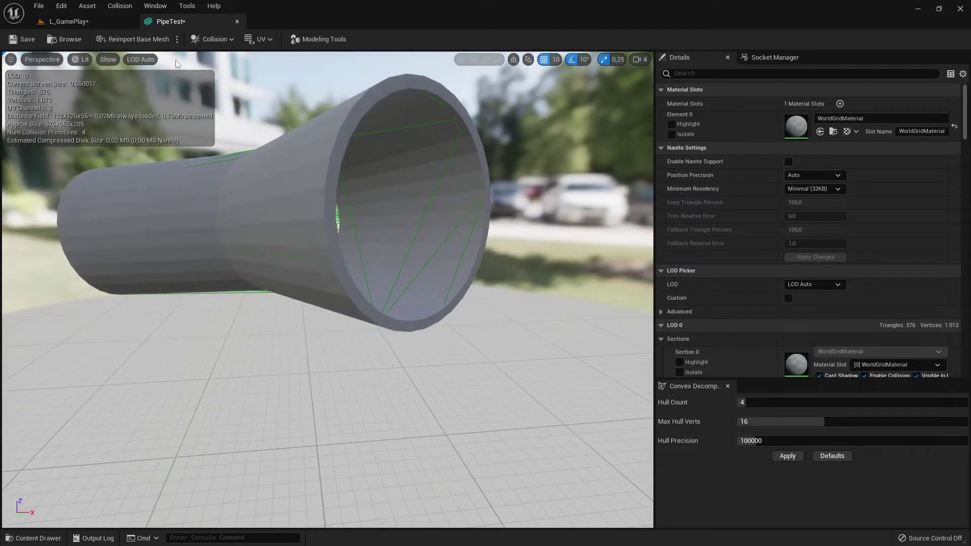
# - Remove the auto convex collision from the pipe mesh
pyautogui.click(116, 6)
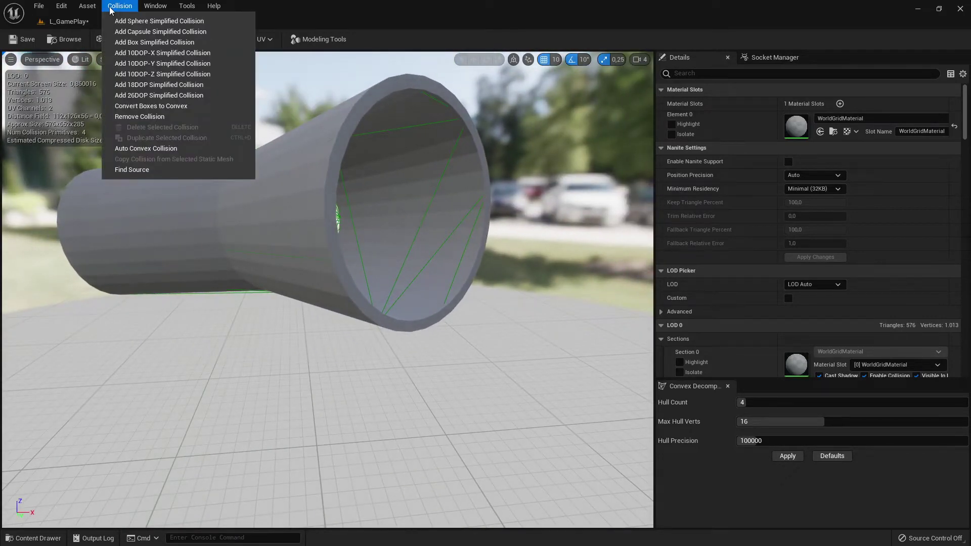
pyautogui.click(139, 117)
pyautogui.click(118, 6)
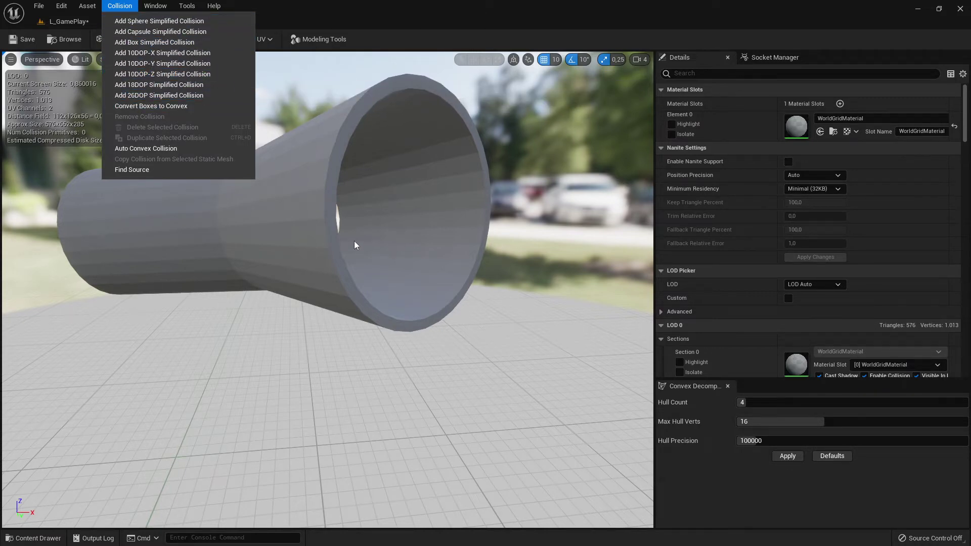
pyautogui.click(376, 219)
pyautogui.moveTo(390, 209); pyautogui.dragTo(304, 230, button='right')
pyautogui.moveTo(284, 218)
pyautogui.mouseDown()
pyautogui.moveTo(354, 221)
pyautogui.moveTo(285, 223)
pyautogui.moveTo(355, 234)
pyautogui.moveTo(296, 231)
pyautogui.mouseUp()
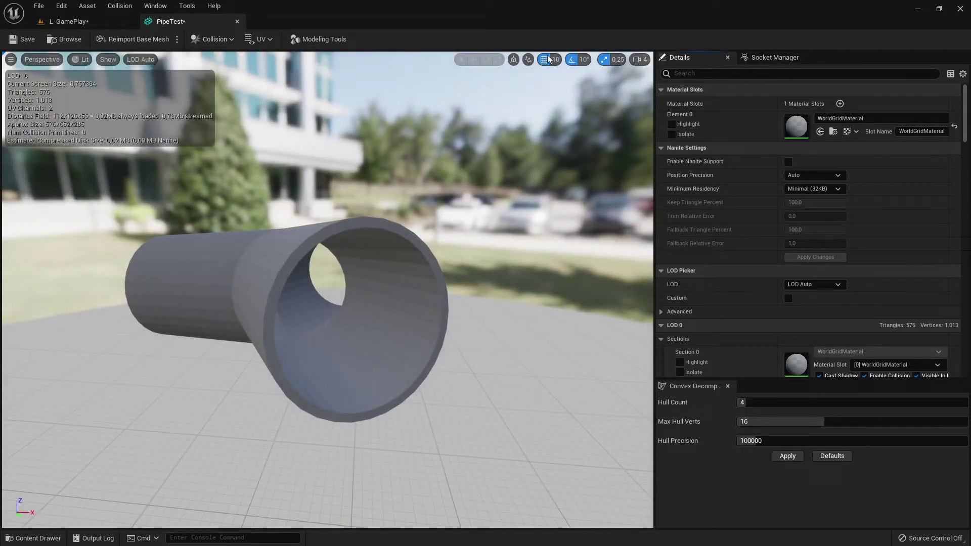
# - Filter the mesh details by "col" and set Collision Complexity to Use Complex Collision As Simple
pyautogui.click(121, 9)
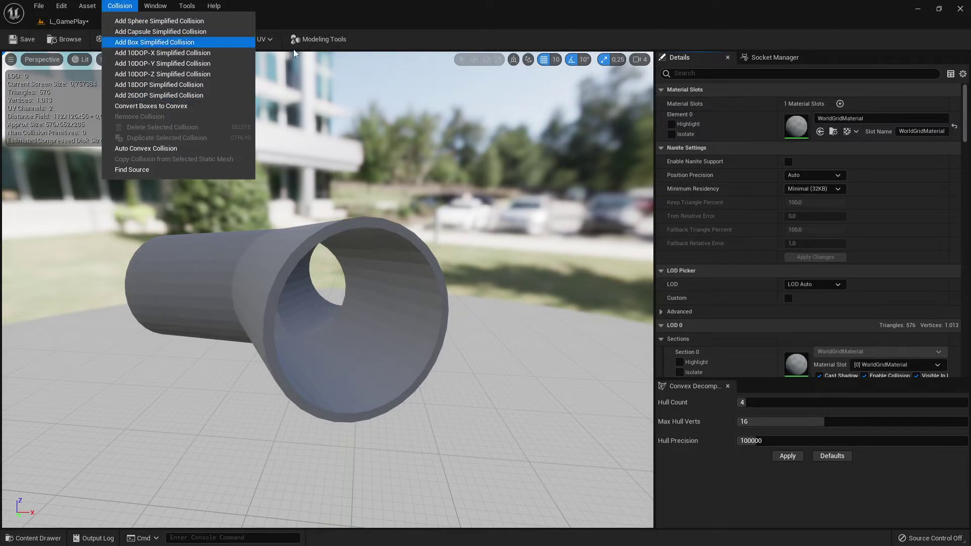
pyautogui.click(411, 44)
pyautogui.click(701, 73)
pyautogui.write('col')
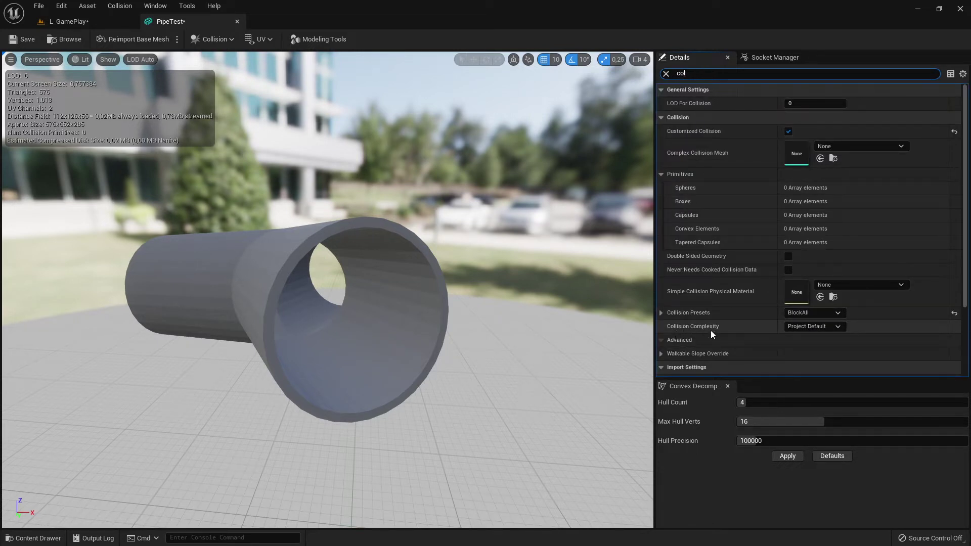
pyautogui.click(816, 327)
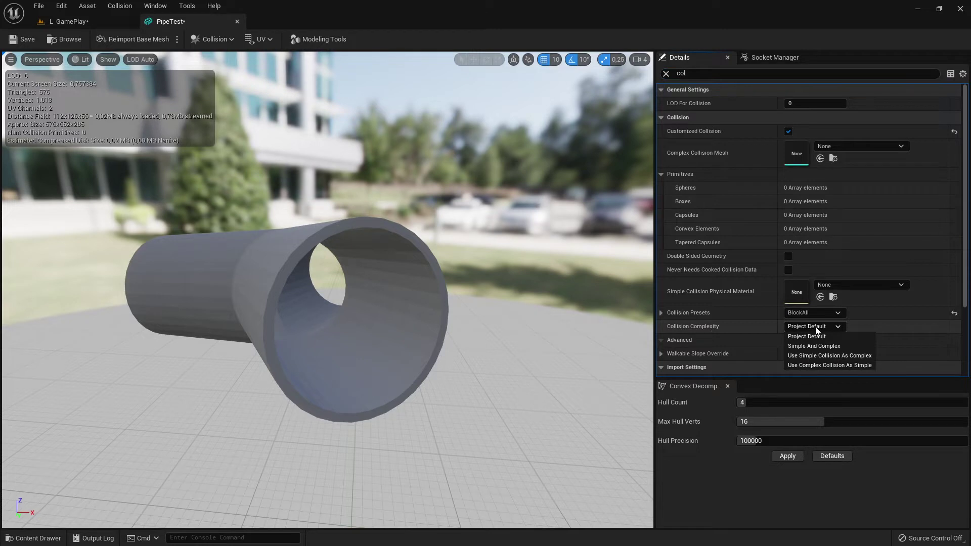
pyautogui.click(813, 365)
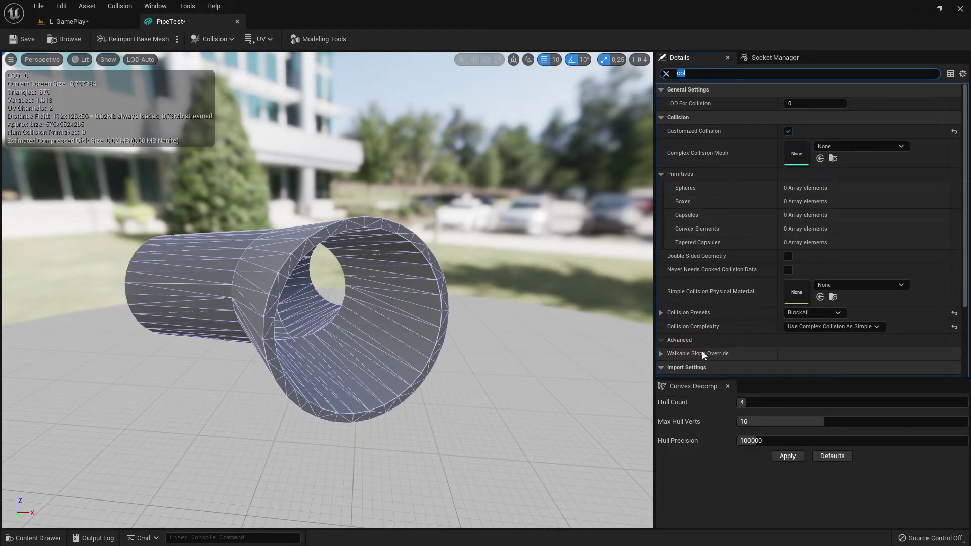
# - Examine the complex collision wireframe around the pipe's openings and inner walls from several angles
pyautogui.scroll(-5, 369, 318)
pyautogui.scroll(8, 384, 313)
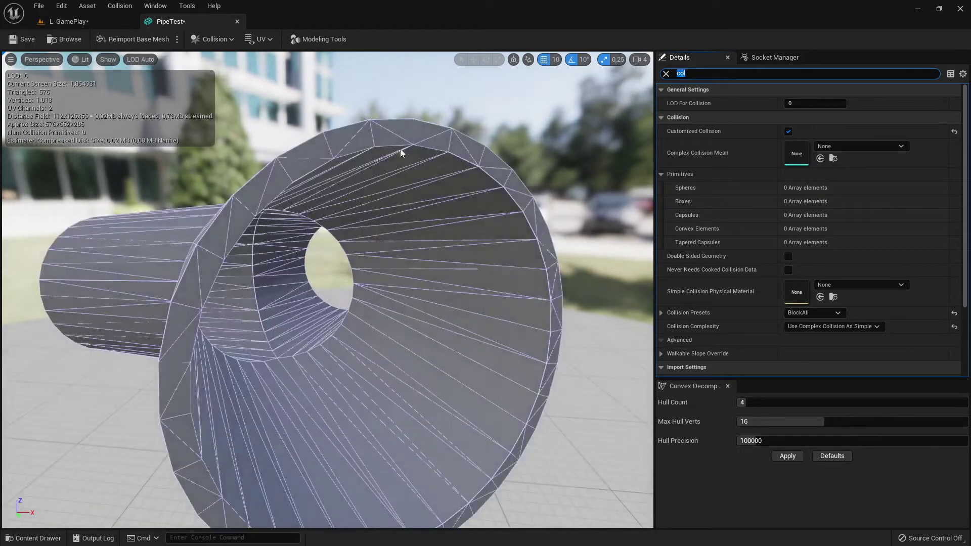
pyautogui.moveTo(314, 323); pyautogui.dragTo(455, 326)
pyautogui.moveTo(328, 303); pyautogui.dragTo(354, 303, button='right')
pyautogui.moveTo(440, 316); pyautogui.dragTo(481, 317)
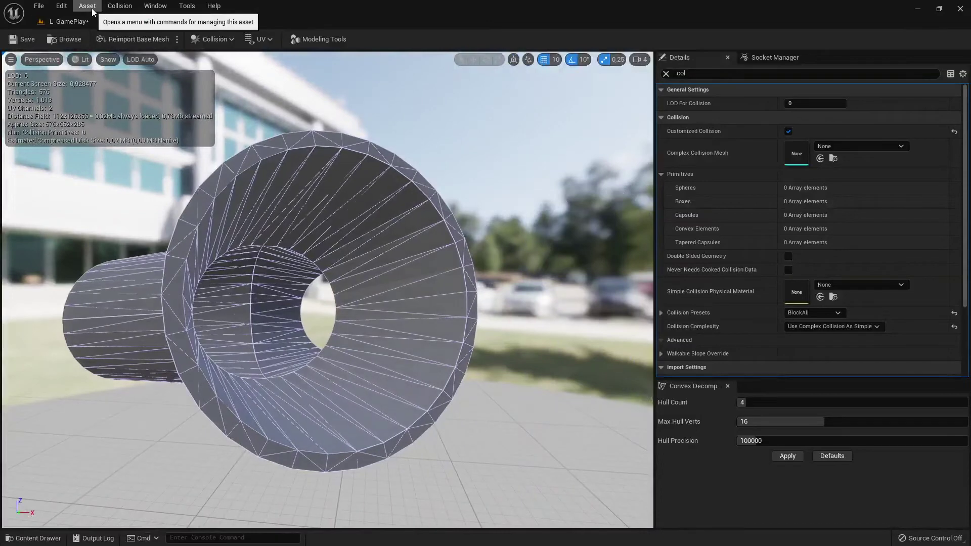
pyautogui.click(120, 6)
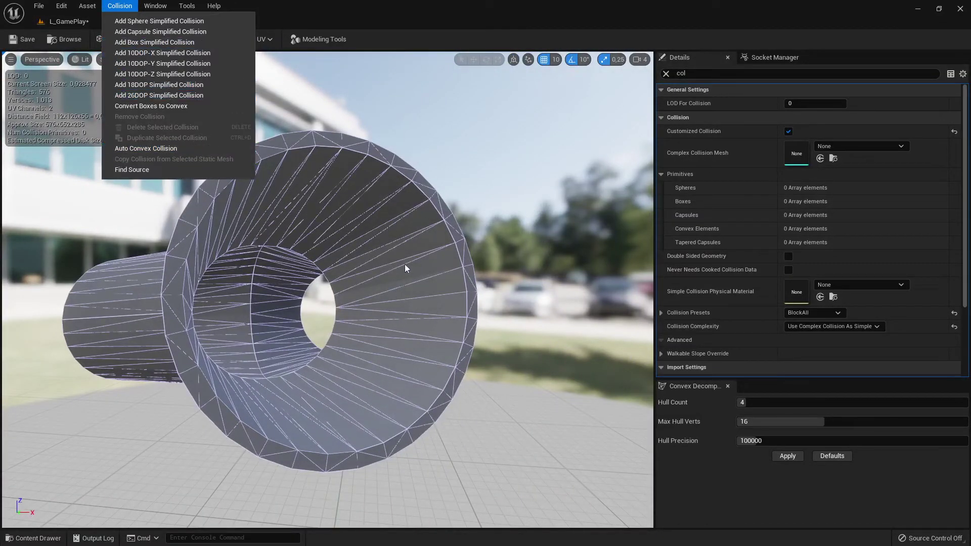
pyautogui.click(498, 202)
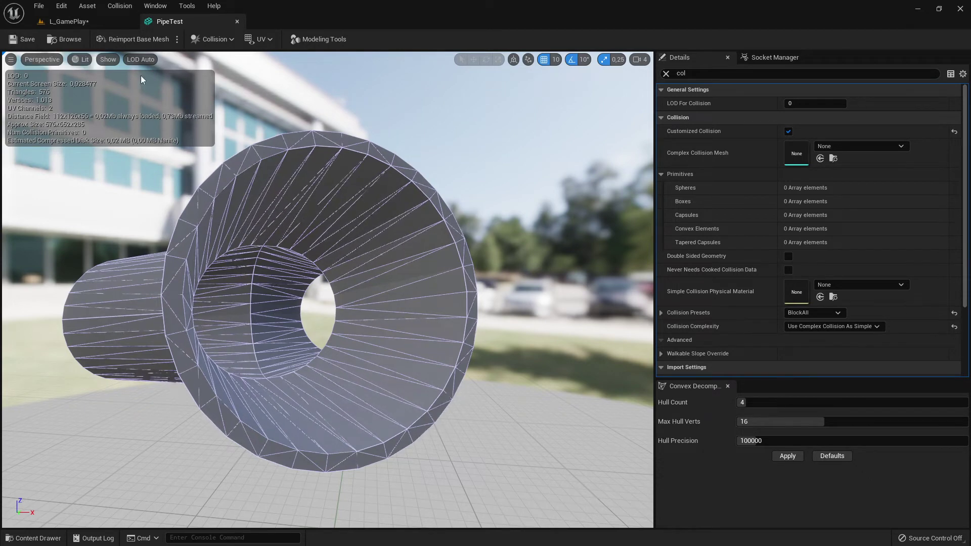
# - Save the L_GamePlay level and play-test it by walking the character into and through the pipe, ending the session afterward
pyautogui.click(67, 22)
pyautogui.hotkey('ctrl', 's')
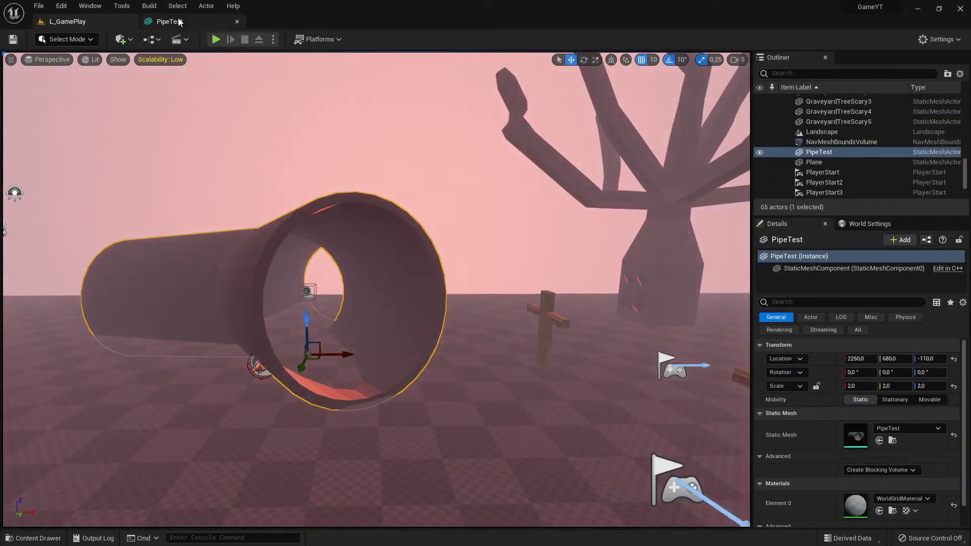
pyautogui.click(216, 40)
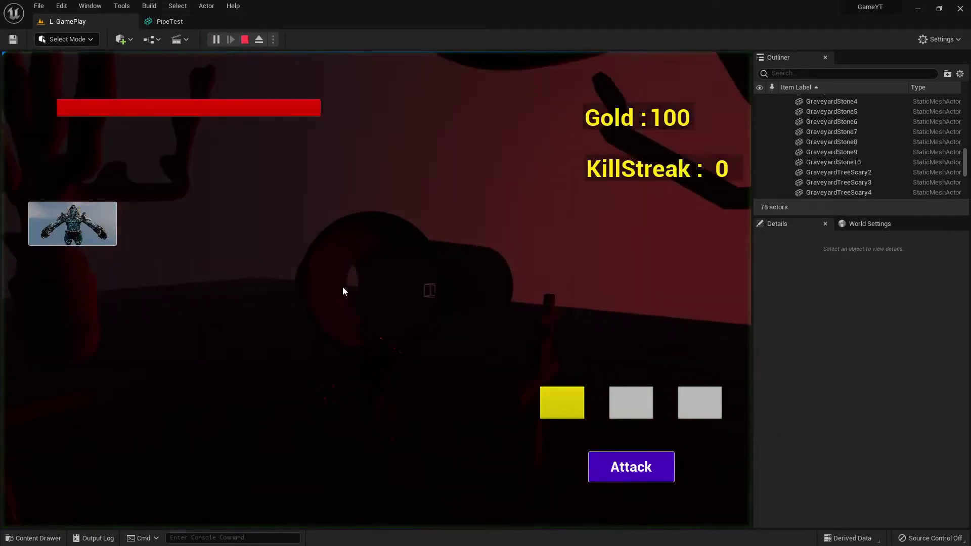
pyautogui.press('w')
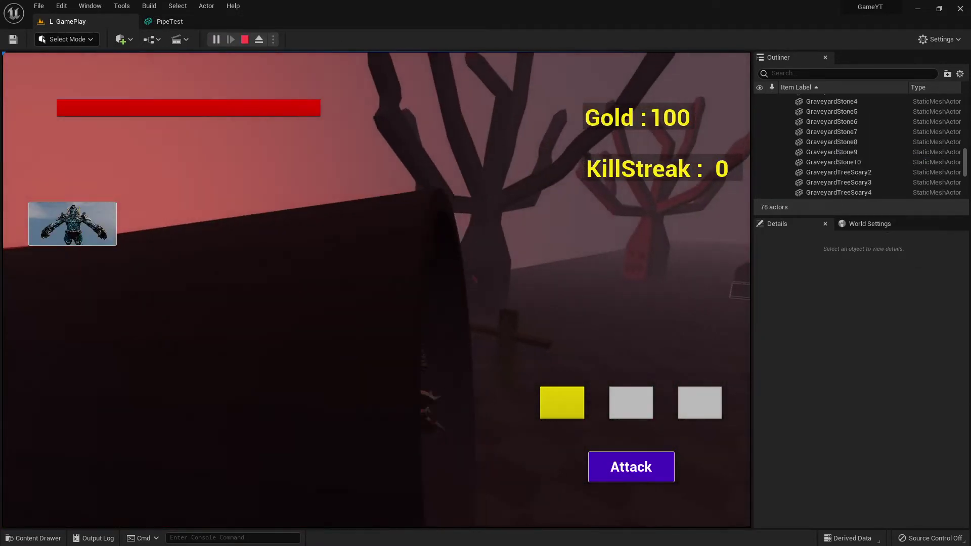
pyautogui.press('w')
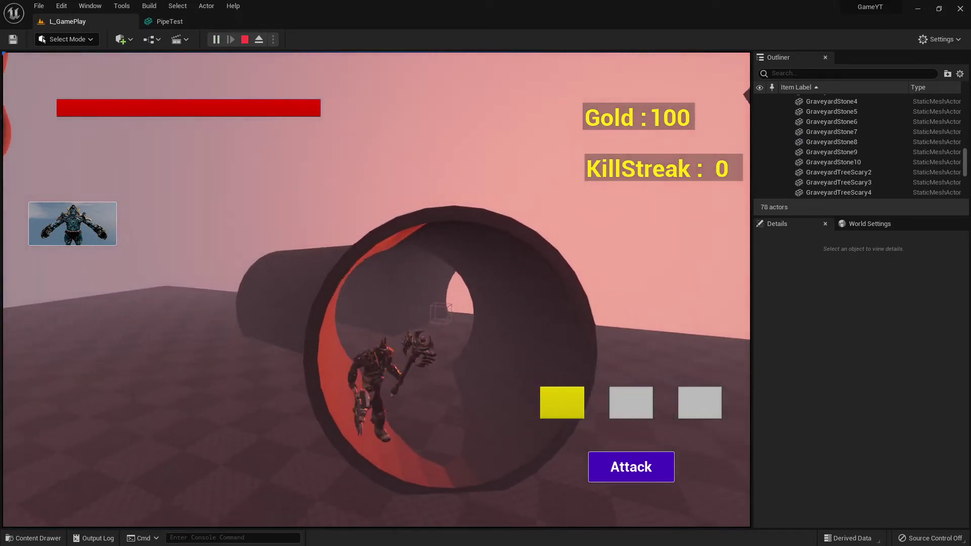
pyautogui.press('w')
pyautogui.press('s')
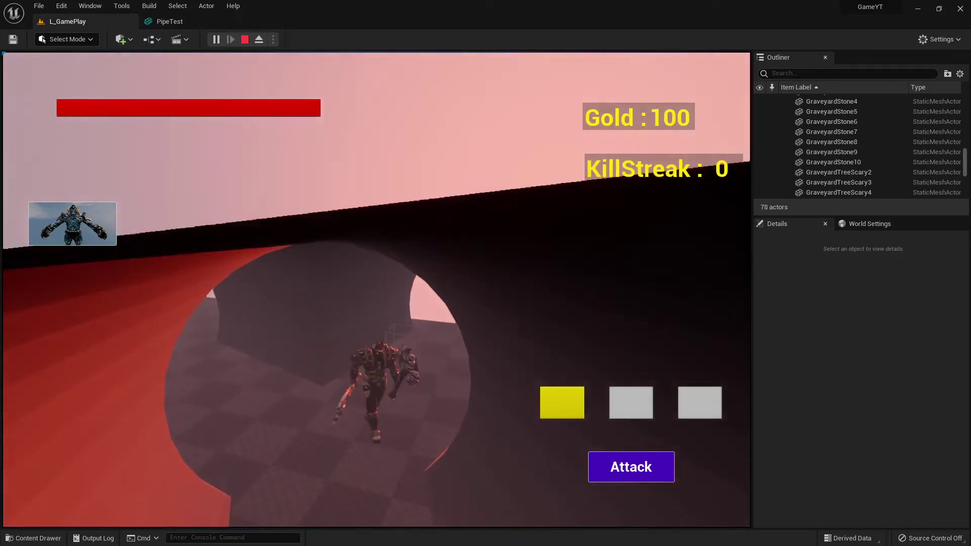
pyautogui.hotkey('shift', 'F1')
pyautogui.click(245, 40)
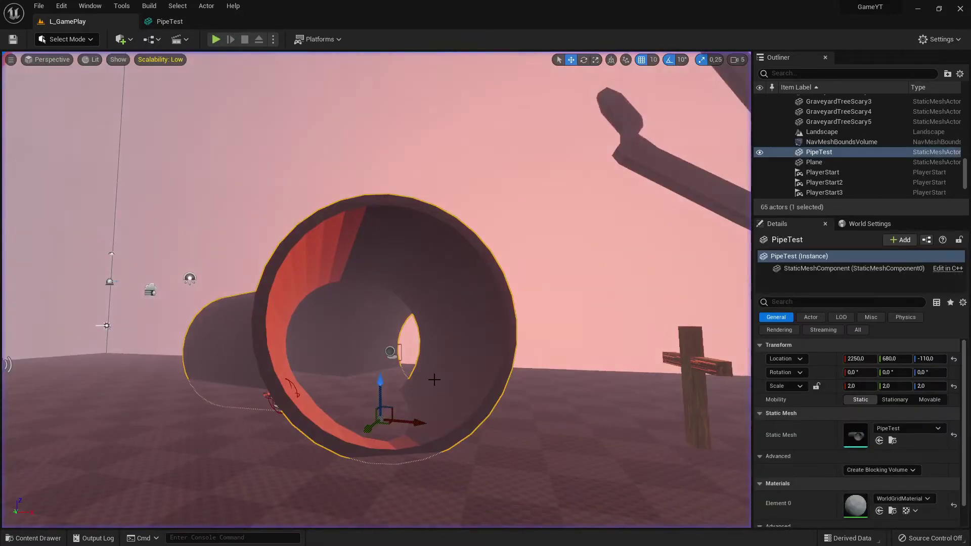
# - Scale the PipeTest actor uniformly to 3.25 and lower it to a Z location of -250
pyautogui.press('r')
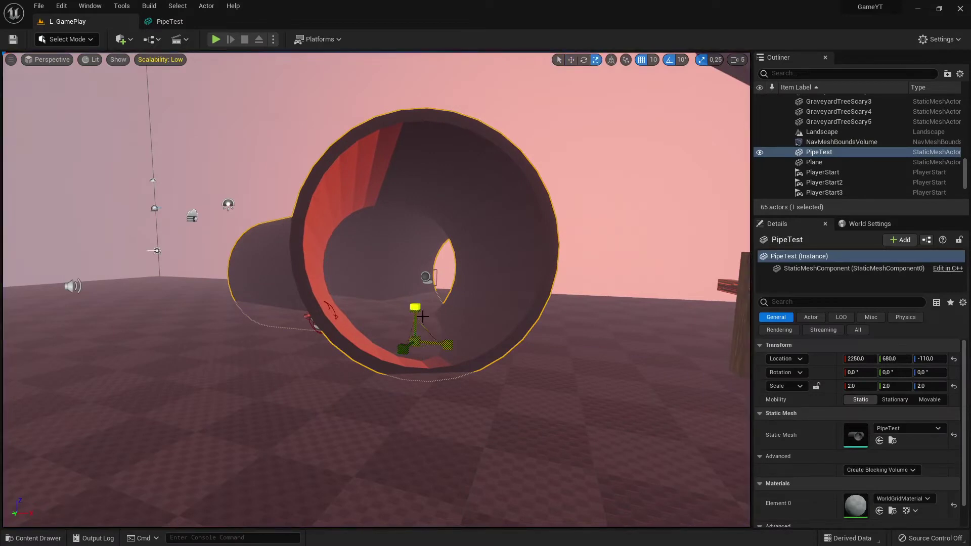
pyautogui.moveTo(414, 307); pyautogui.dragTo(424, 343)
pyautogui.press('w')
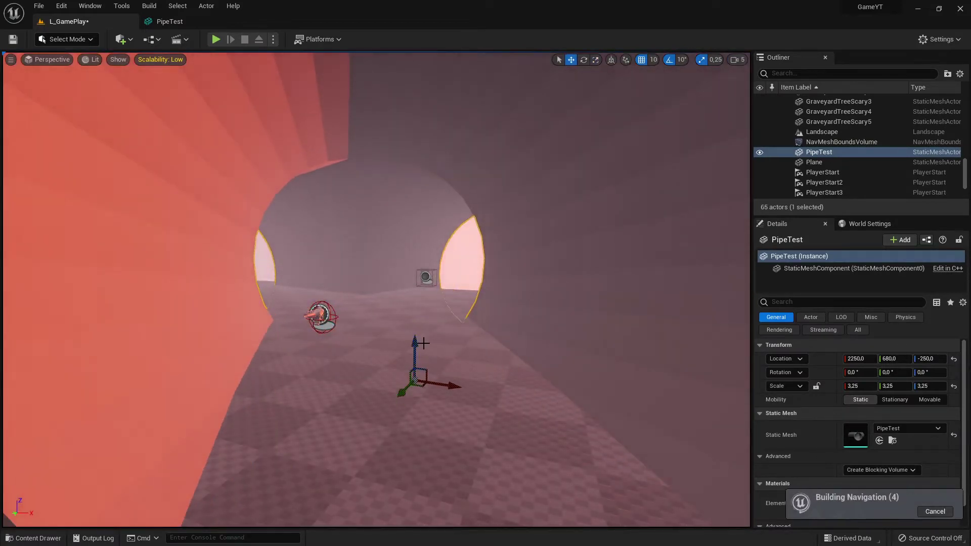
# - Play-test the level by walking the character through the enlarged pipe, and stop the simulation
pyautogui.click(217, 39)
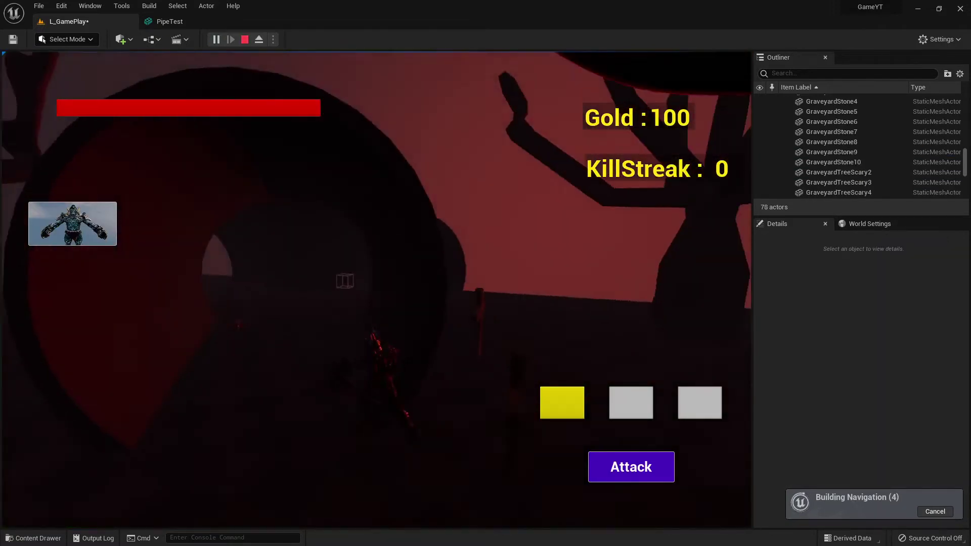
pyautogui.press('w')
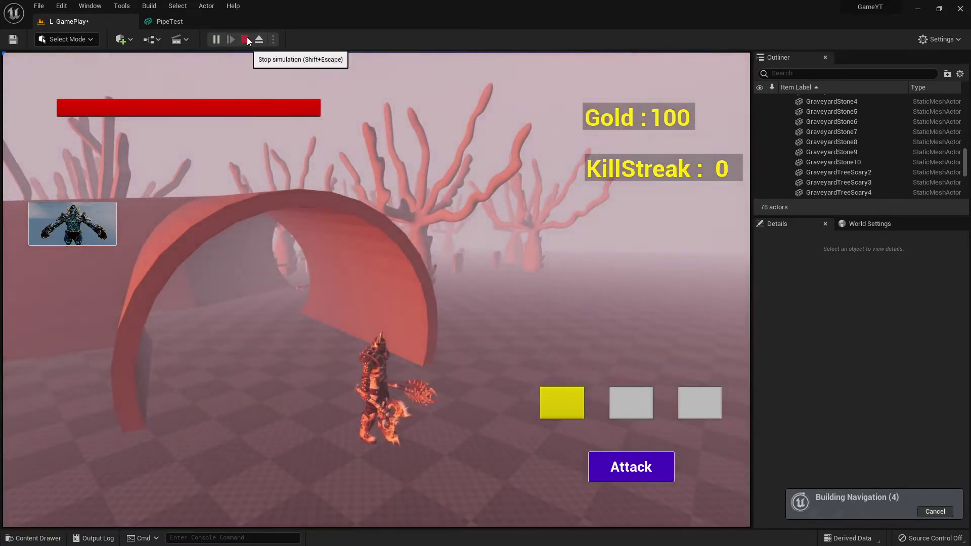
pyautogui.click(245, 40)
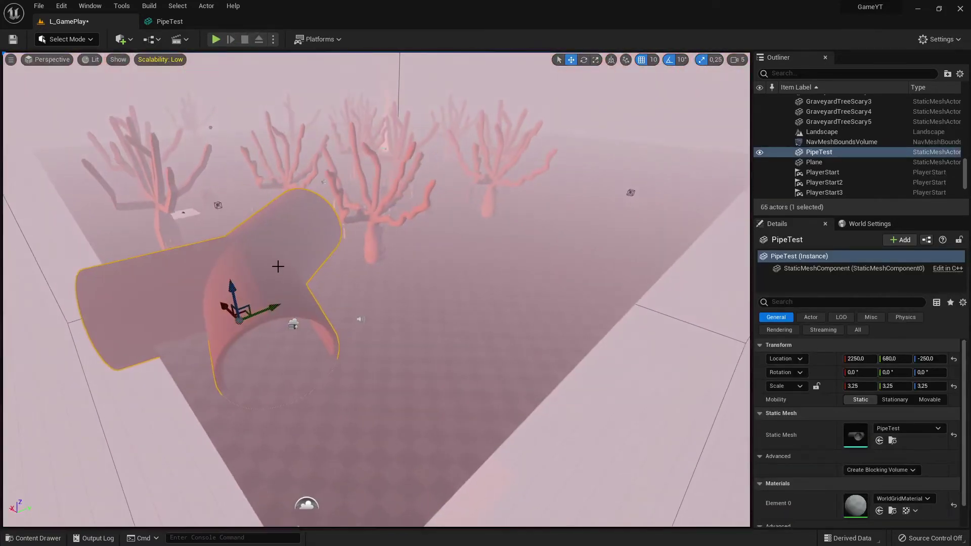
# - Delete the PipeTest actor from the level
pyautogui.press('Delete')
pyautogui.moveTo(325, 263); pyautogui.dragTo(385, 248, button='right')
pyautogui.press('w')
pyautogui.moveTo(200, 284); pyautogui.dragTo(267, 68, button='right')
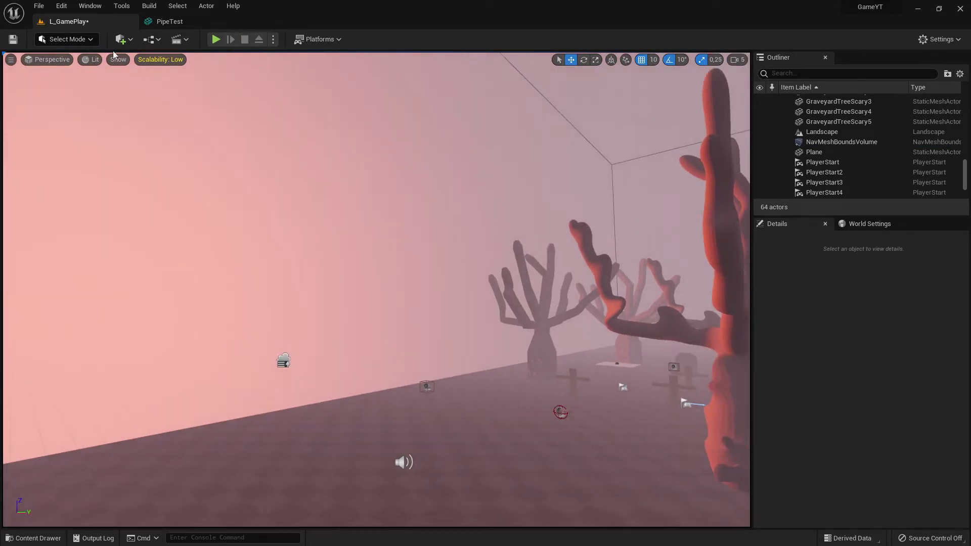
# - Switch the level editor to Modeling mode, with an empty area of floor in view
pyautogui.click(68, 40)
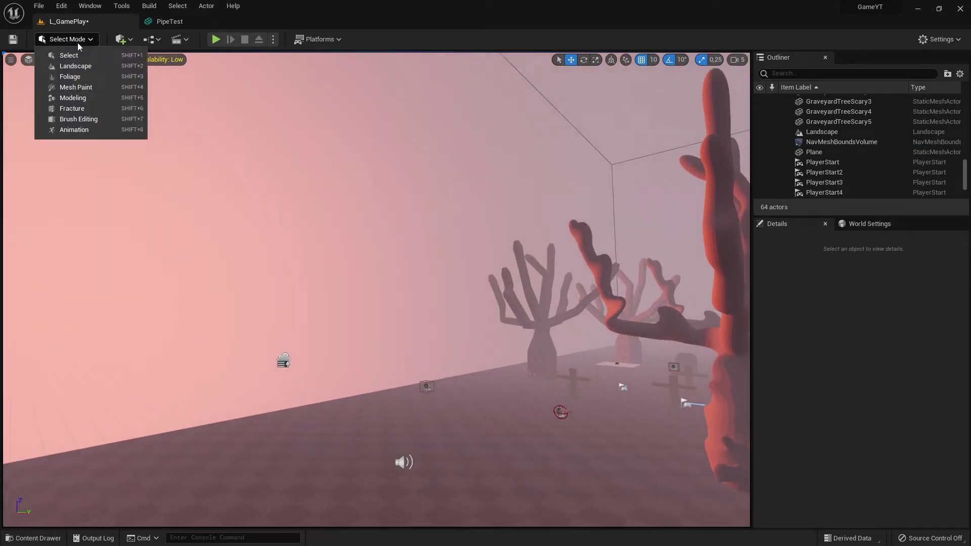
pyautogui.click(84, 102)
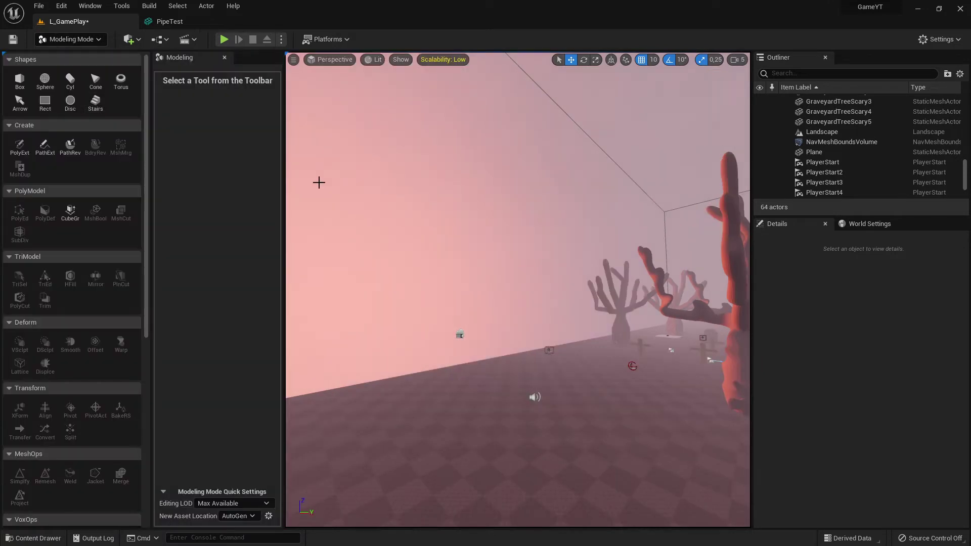
pyautogui.scroll(-7, 556, 321)
pyautogui.scroll(5, 558, 315)
pyautogui.moveTo(563, 290); pyautogui.dragTo(693, 308, button='right')
pyautogui.moveTo(560, 314); pyautogui.dragTo(560, 314, button='right')
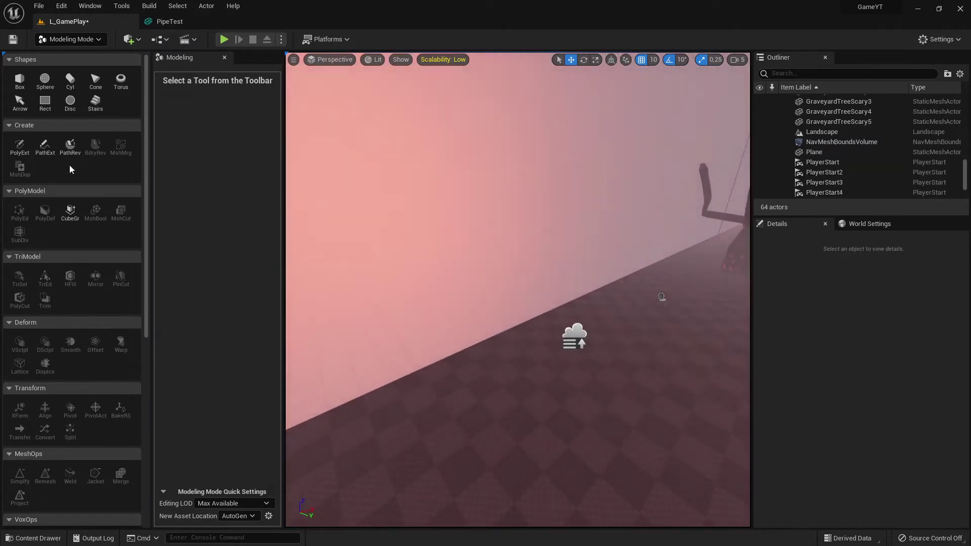